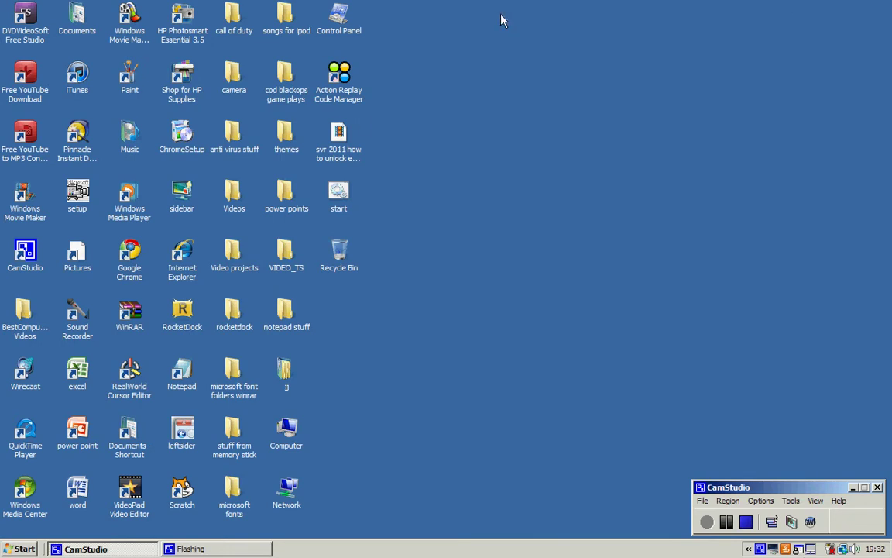
Launch Chrome, go to YouTube's My Videos page and scroll to the last uploads
double_click(132, 258)
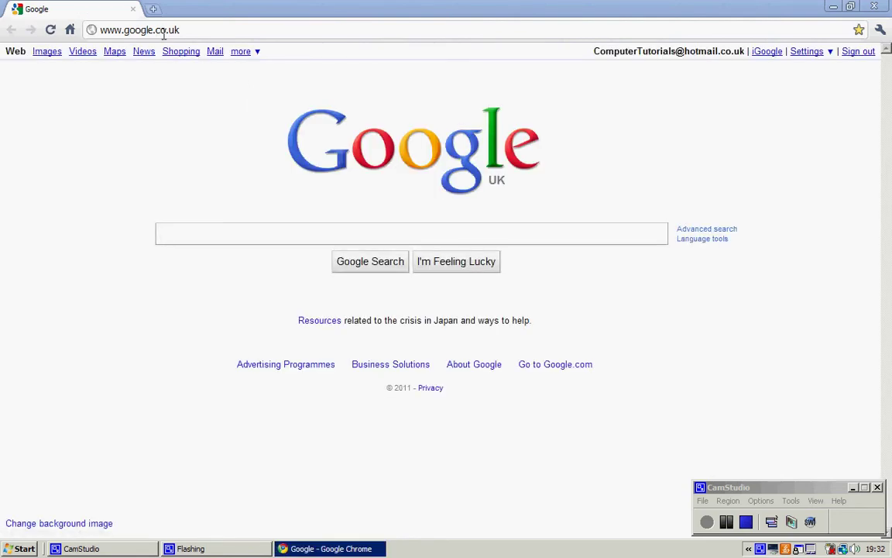
type("youtub")
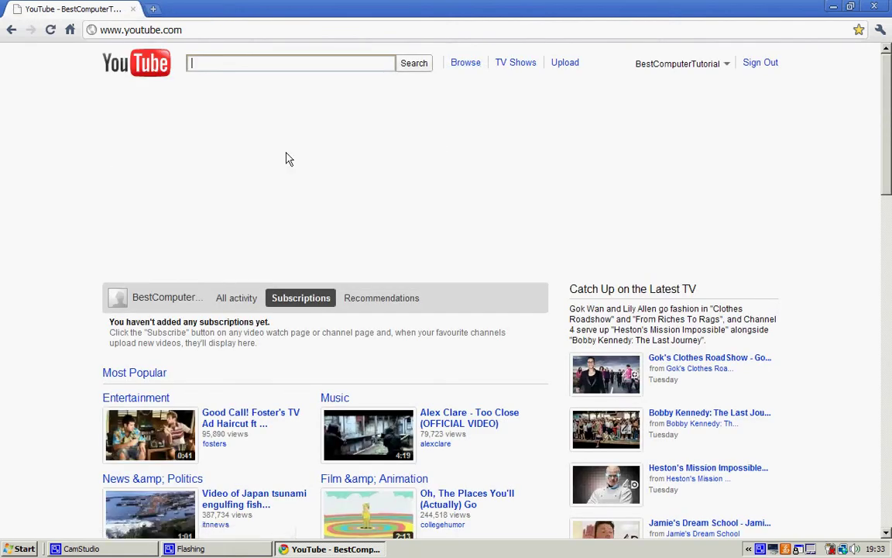
left_click(688, 65)
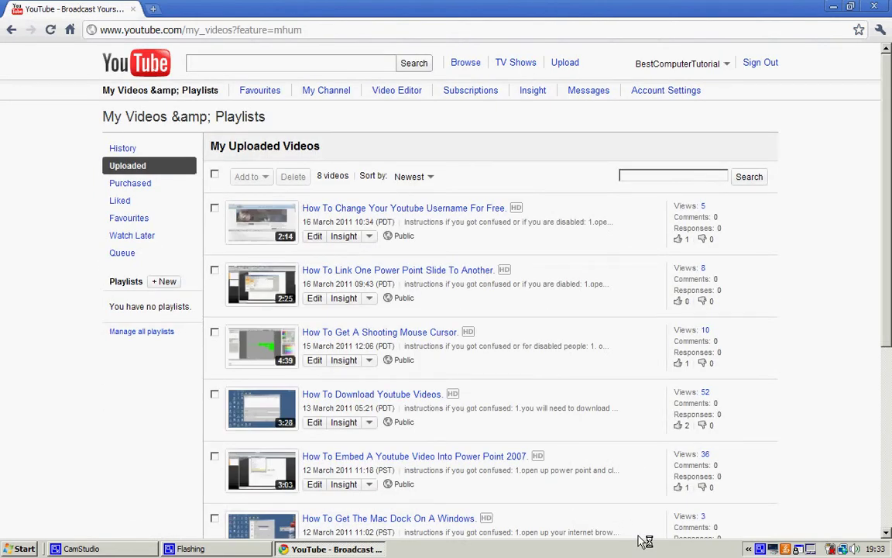
scroll(735, 214, "down", 4)
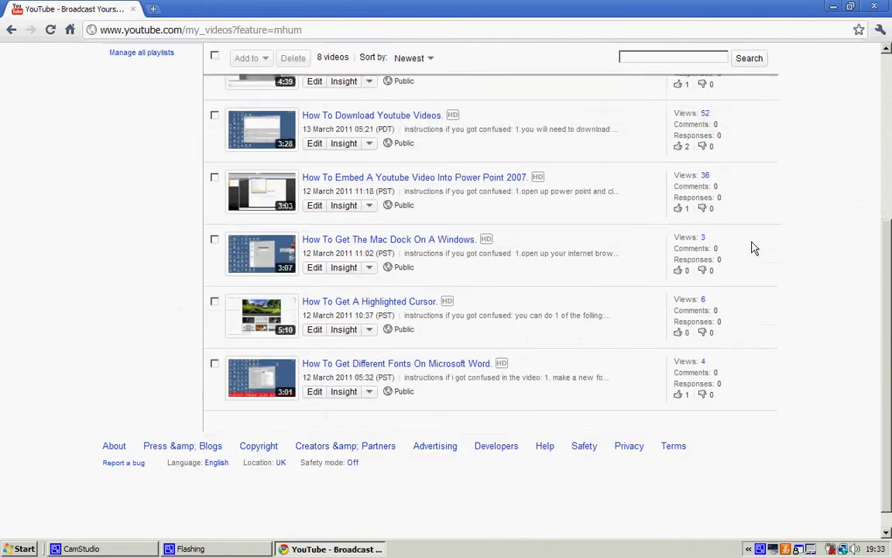
scroll(753, 249, "down", 1)
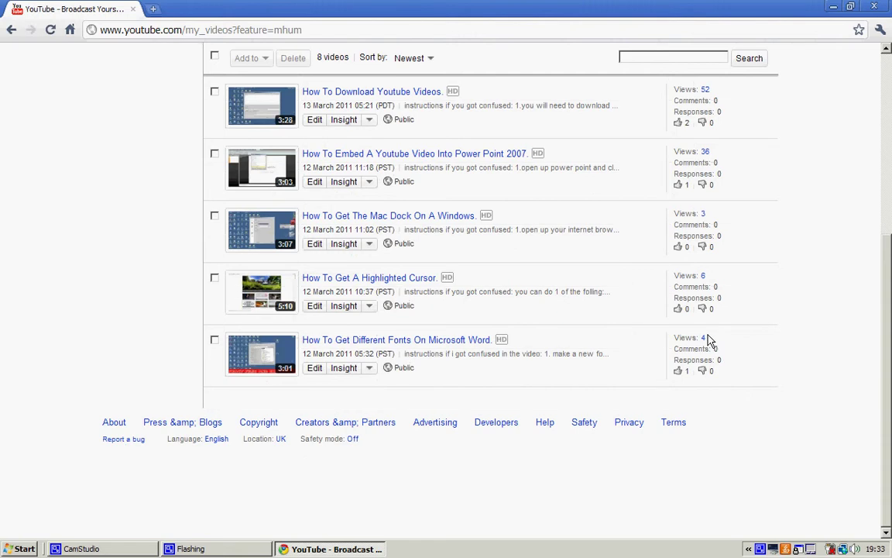
left_click_drag(712, 223, 699, 213)
right_click(704, 220)
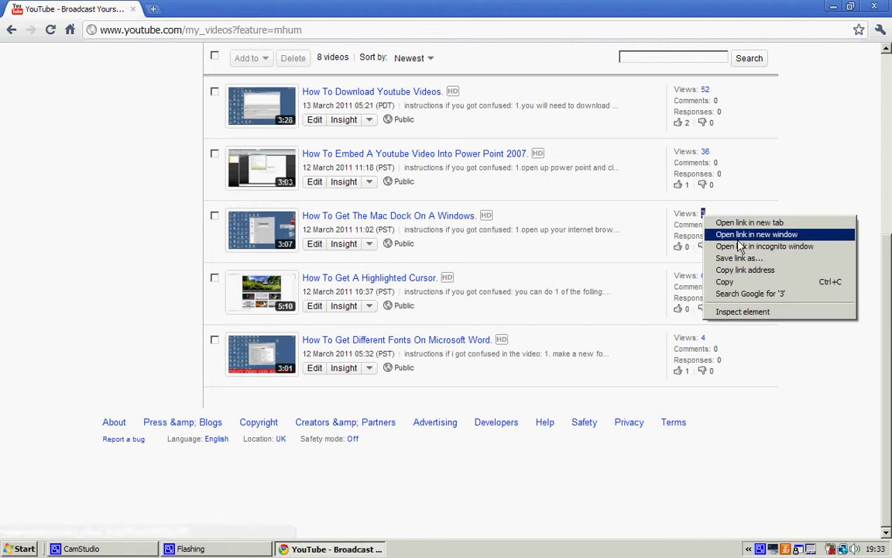
left_click(749, 311)
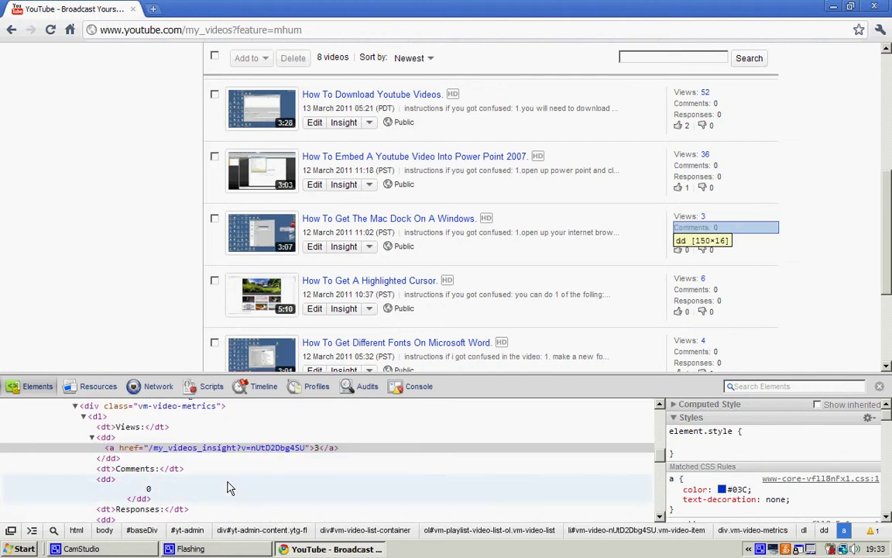
double_click(316, 448)
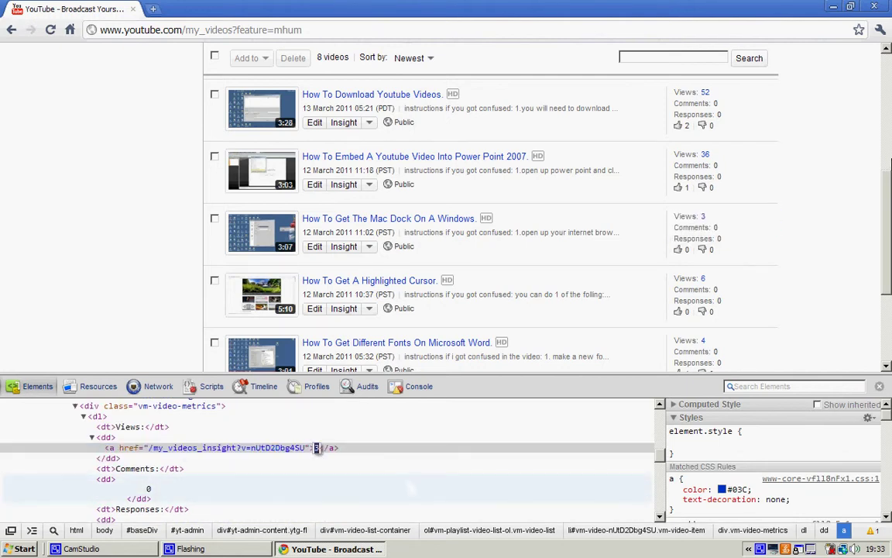
type("48")
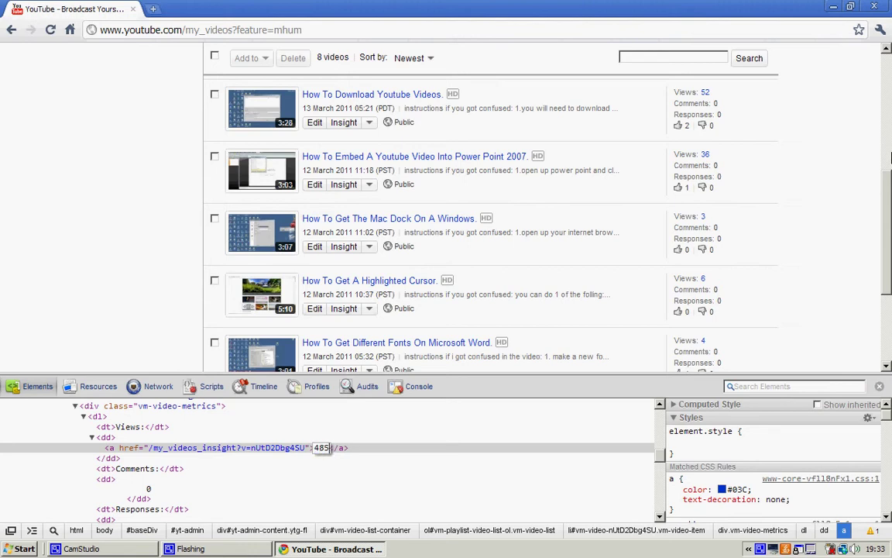
type("58456486834")
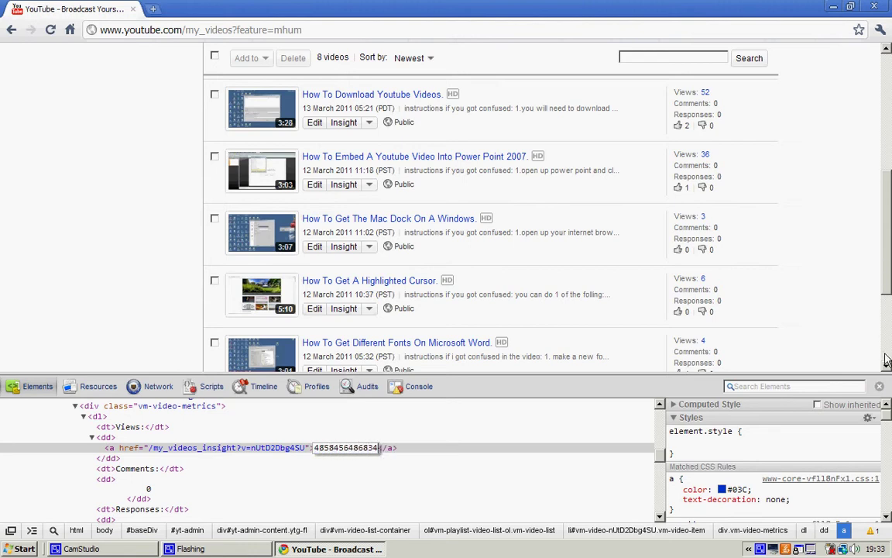
left_click(880, 386)
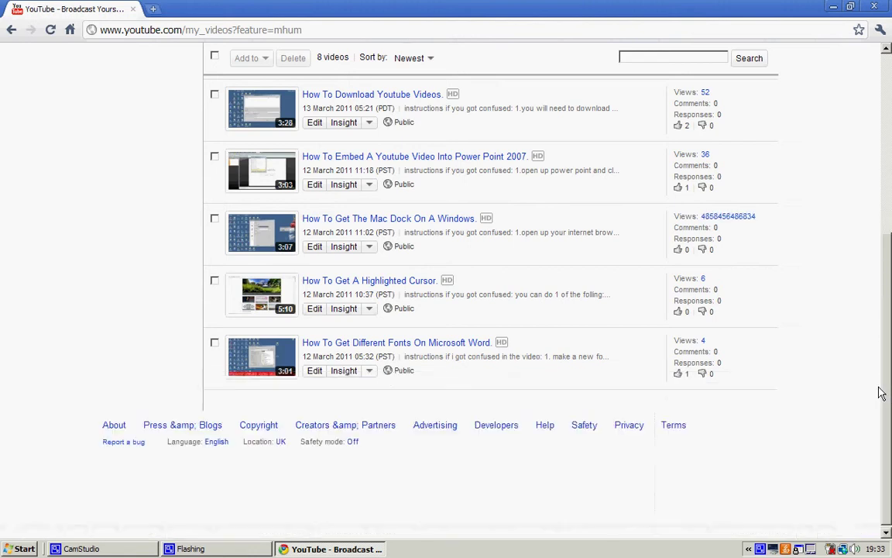
Check the Mac Dock video's Insight page (3 total views), then return to My Videos
left_click(749, 219)
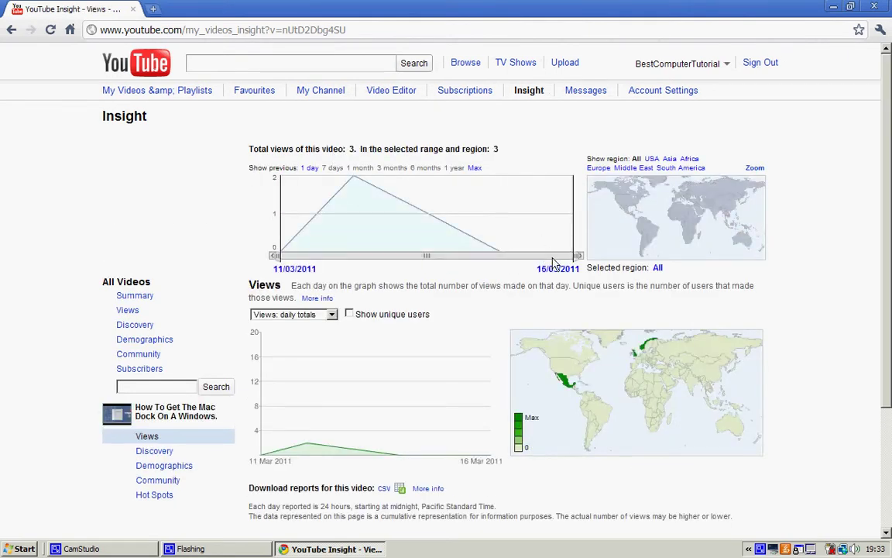
left_click(680, 64)
left_click(695, 99)
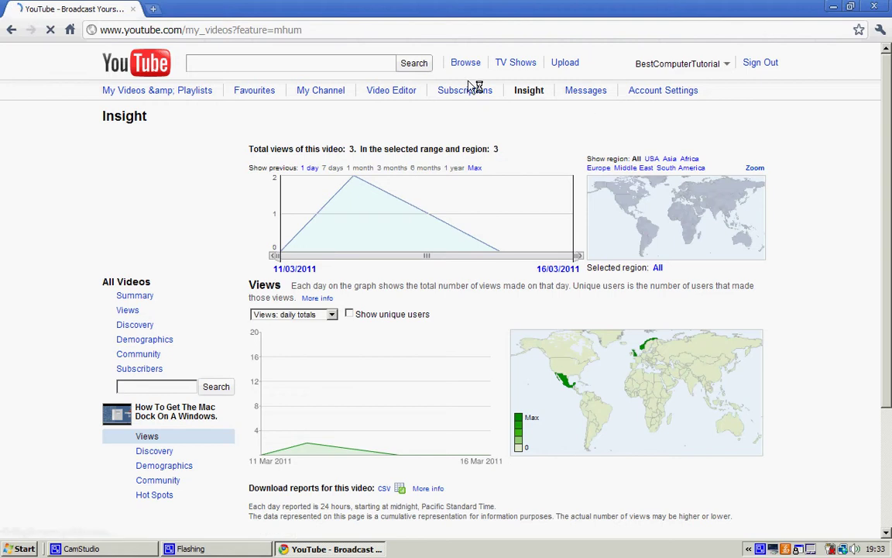
scroll(802, 121, "down", 5)
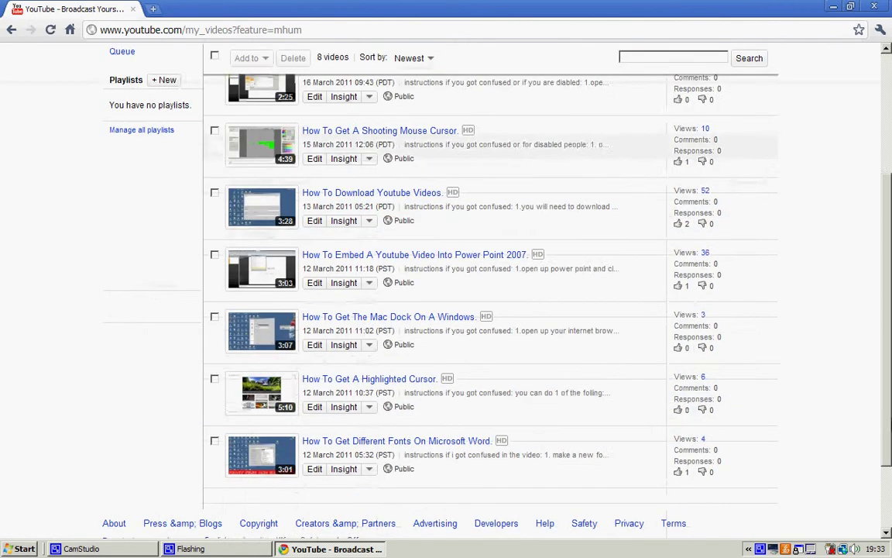
scroll(491, 271, "down", 3)
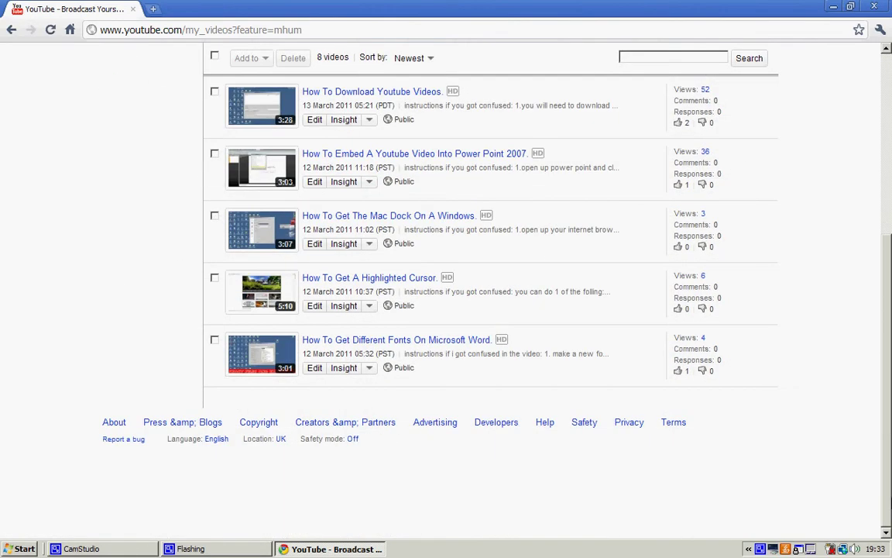
Re-edit the Mac Dock view count to 478578378 via Inspect element and briefly highlight it
right_click(705, 214)
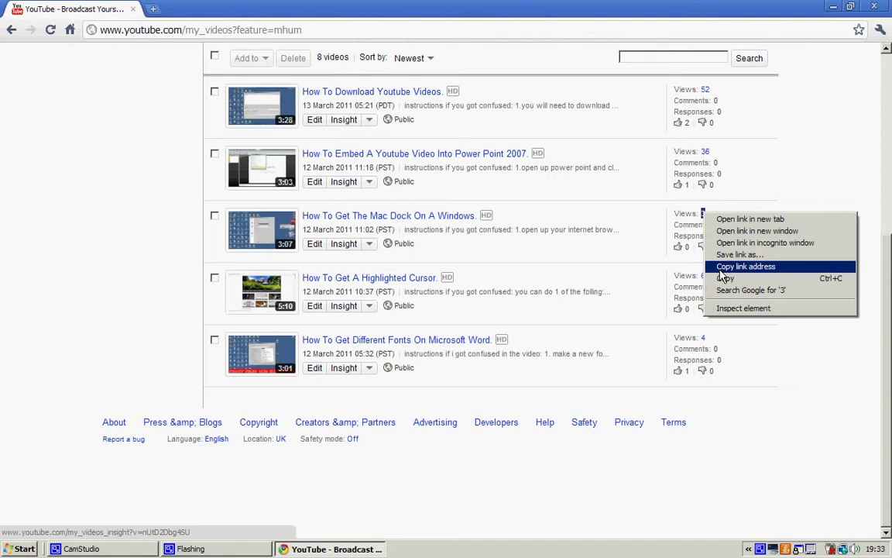
left_click(732, 308)
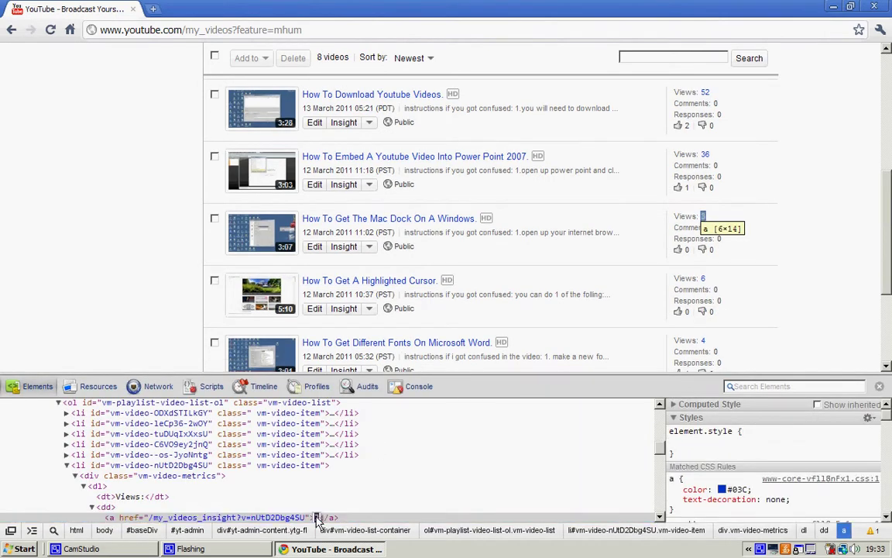
type("478578378")
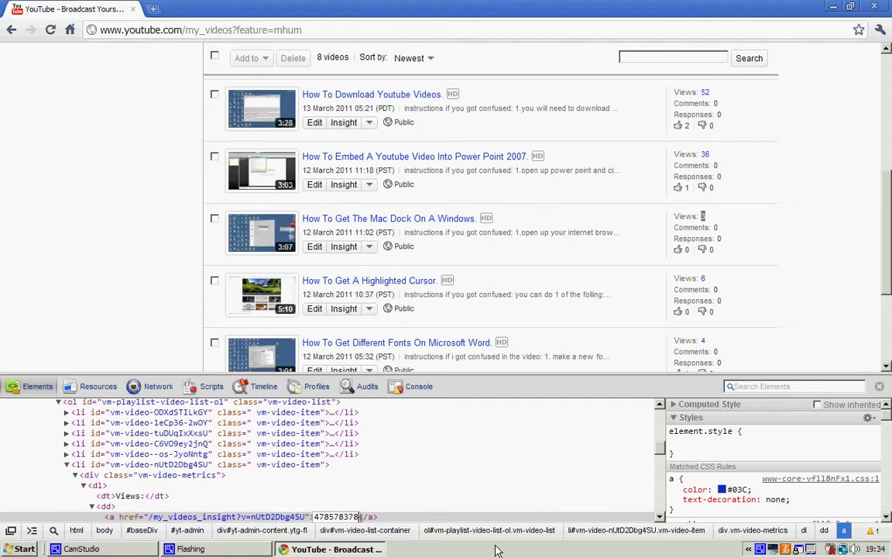
key("Return")
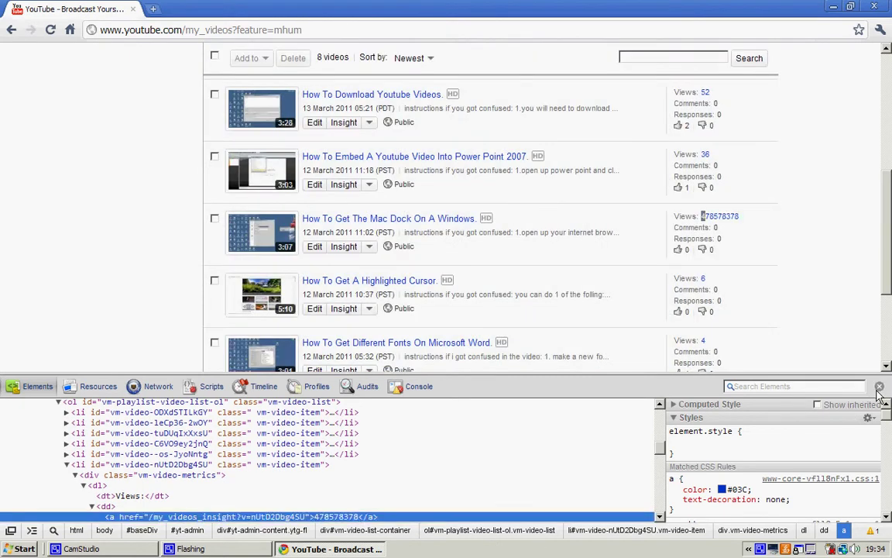
key("ctrl+shift+i")
left_click_drag(738, 218, 704, 214)
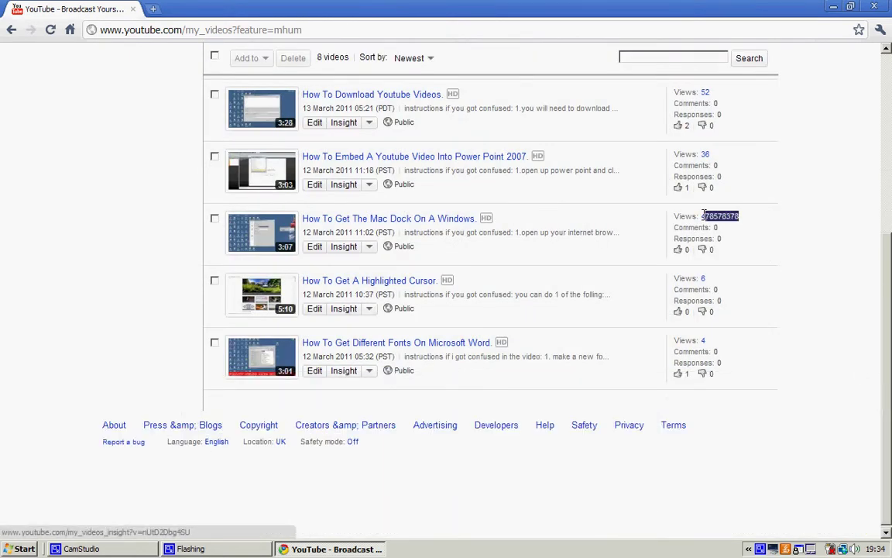
left_click(647, 231)
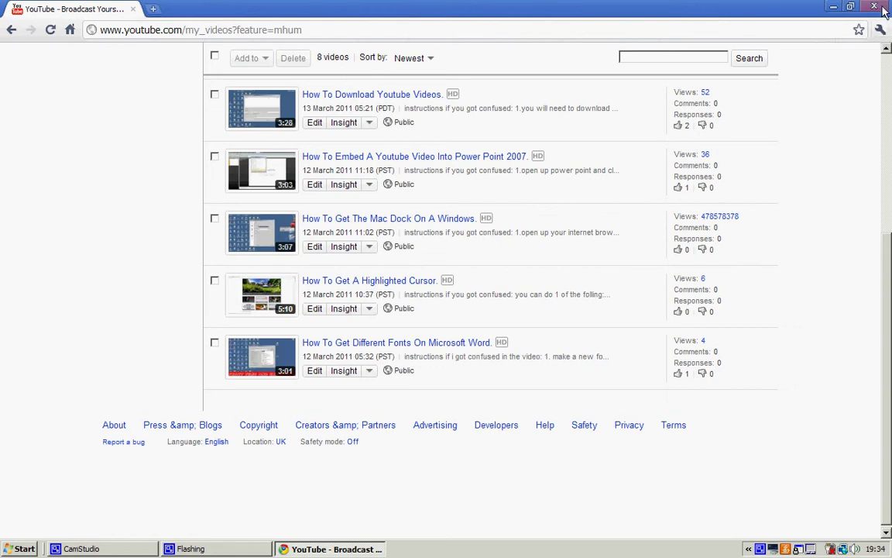
Close the Chrome window and drag selection rectangles across the Windows desktop
left_click(884, 7)
mouse_move(380, 1)
left_mouse_down()
mouse_move(475, 144)
mouse_move(376, 25)
mouse_move(1, 180)
mouse_move(4, 387)
mouse_move(7, 7)
left_mouse_up()
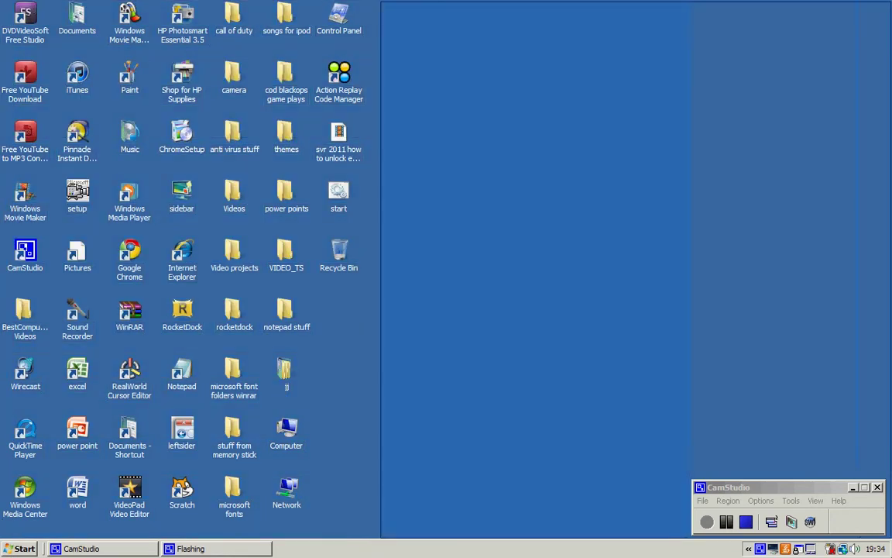
mouse_move(7, 6)
left_mouse_down()
mouse_move(693, 538)
mouse_move(606, 364)
left_mouse_up()
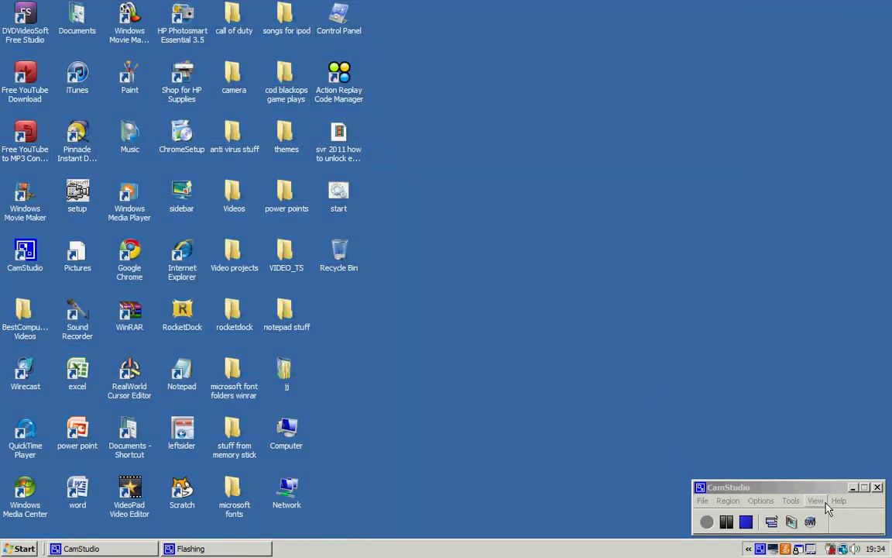